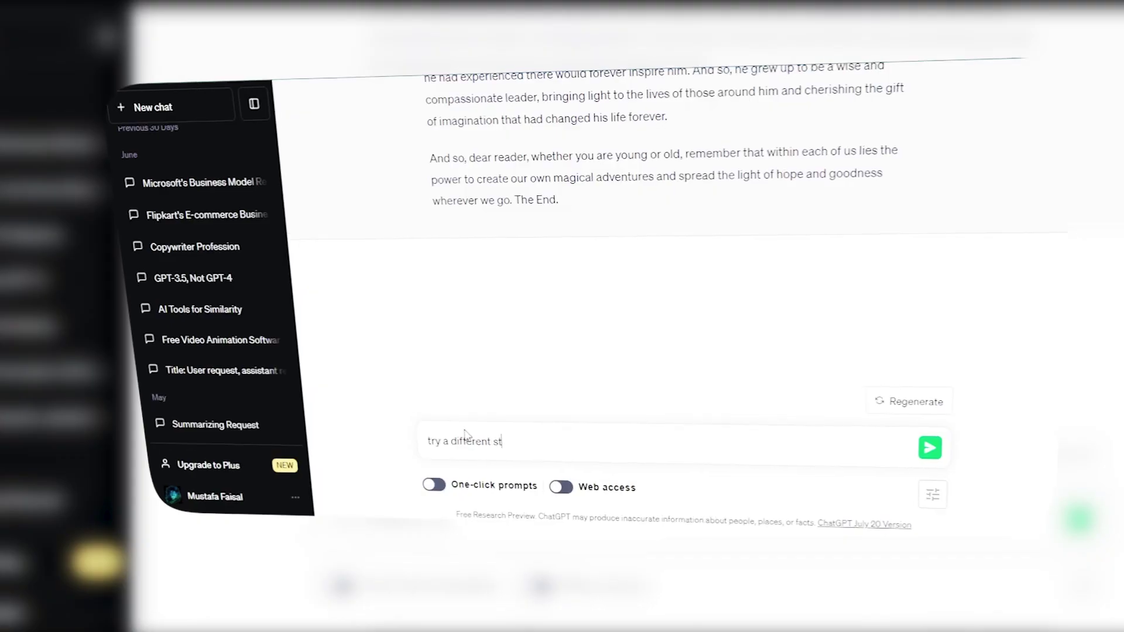
- Send the 'try a different story' request to ChatGPT
{"action": "key", "text": "Return"}
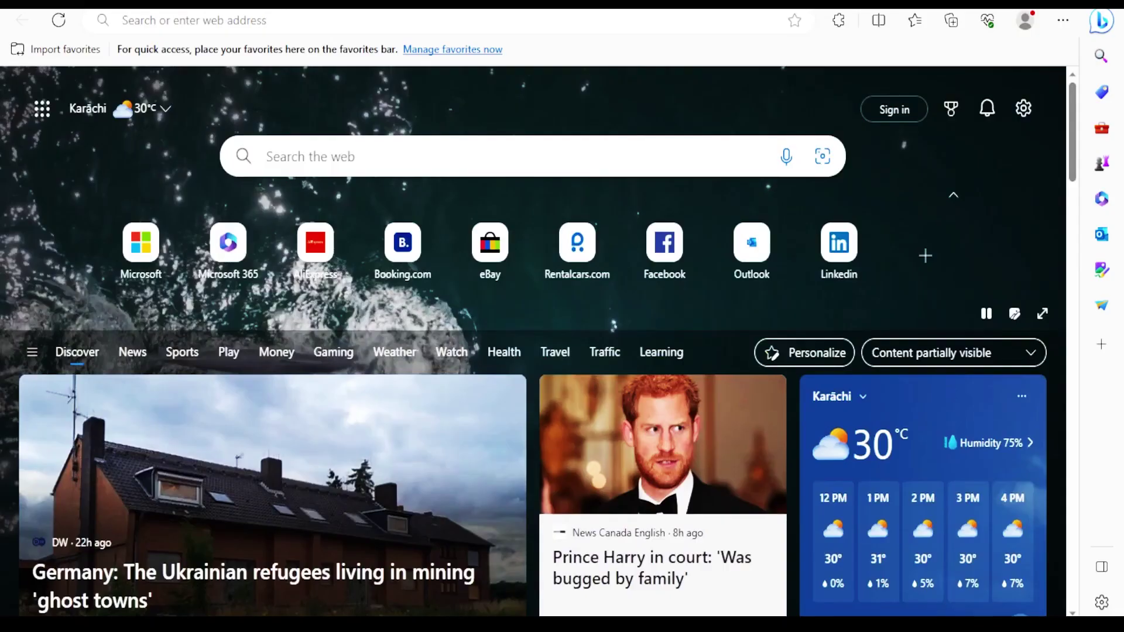
- Launch Bing Chat from the Edge new tab page's search box via Get started
{"action": "left_click", "coordinate": [412, 159]}
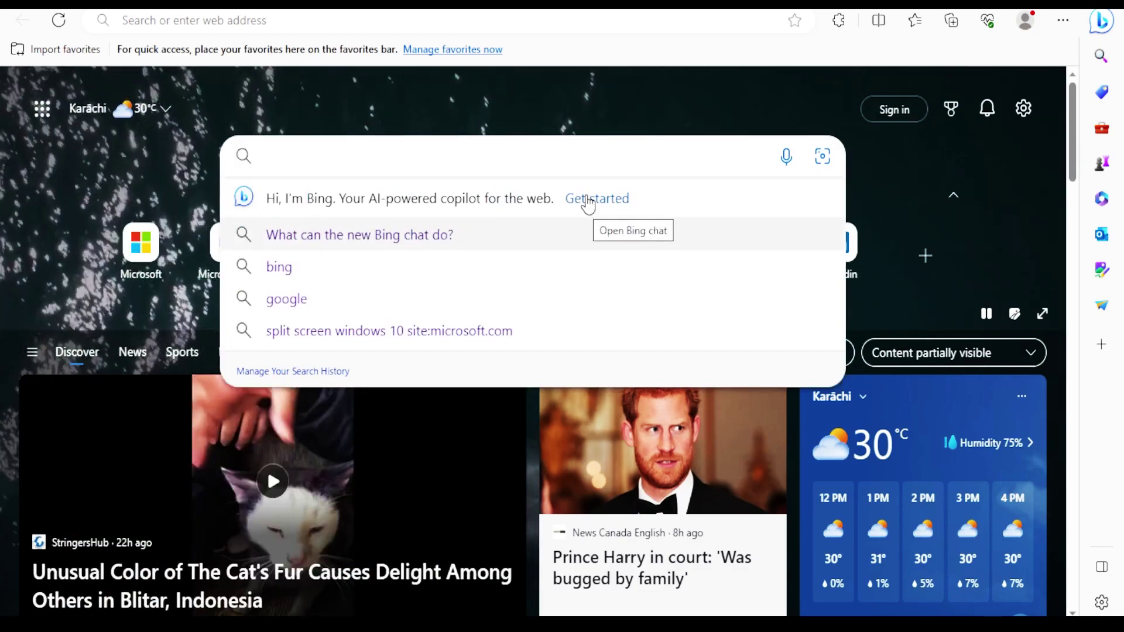
{"action": "left_click", "coordinate": [588, 201]}
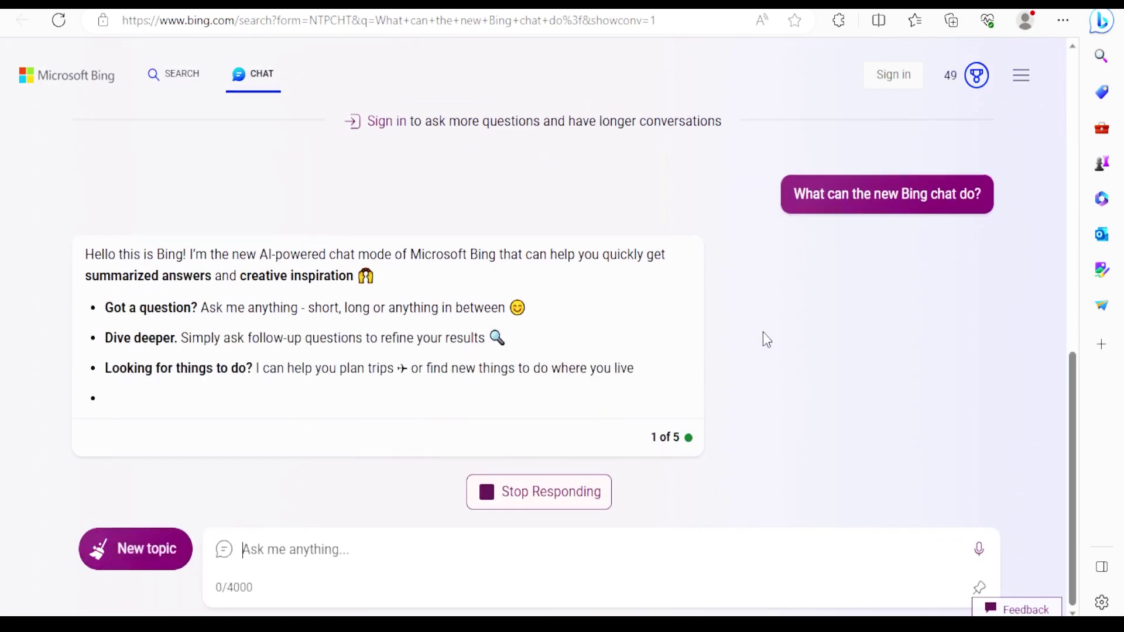
- Switch Bing Chat to the Dark appearance and allow the site to use the microphone
{"action": "left_click", "coordinate": [1021, 75]}
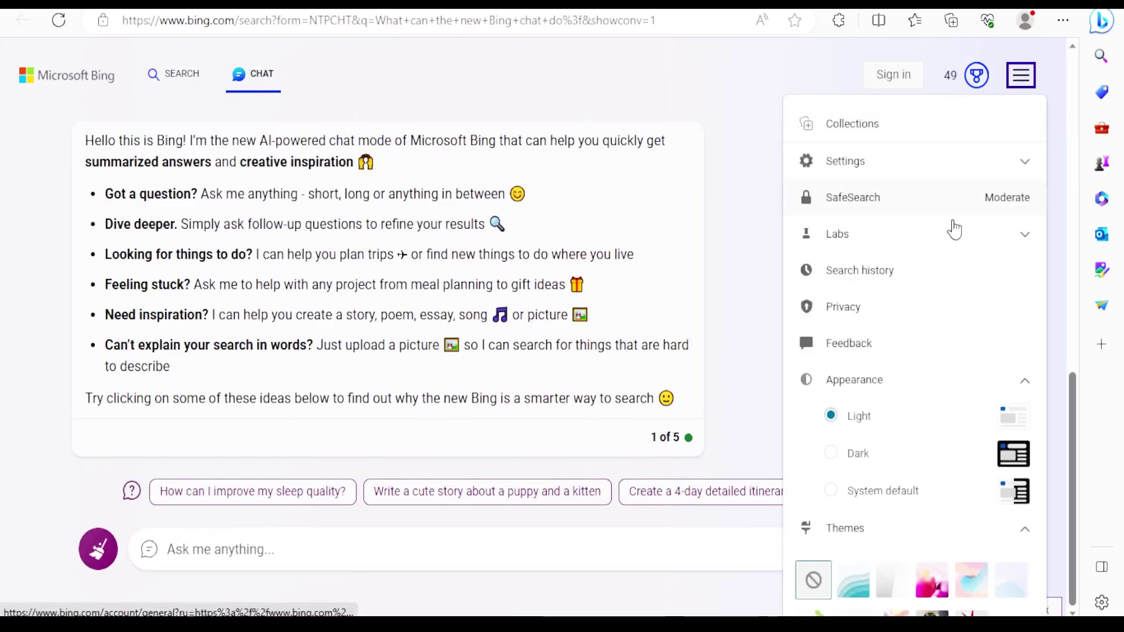
{"action": "left_click", "coordinate": [834, 461]}
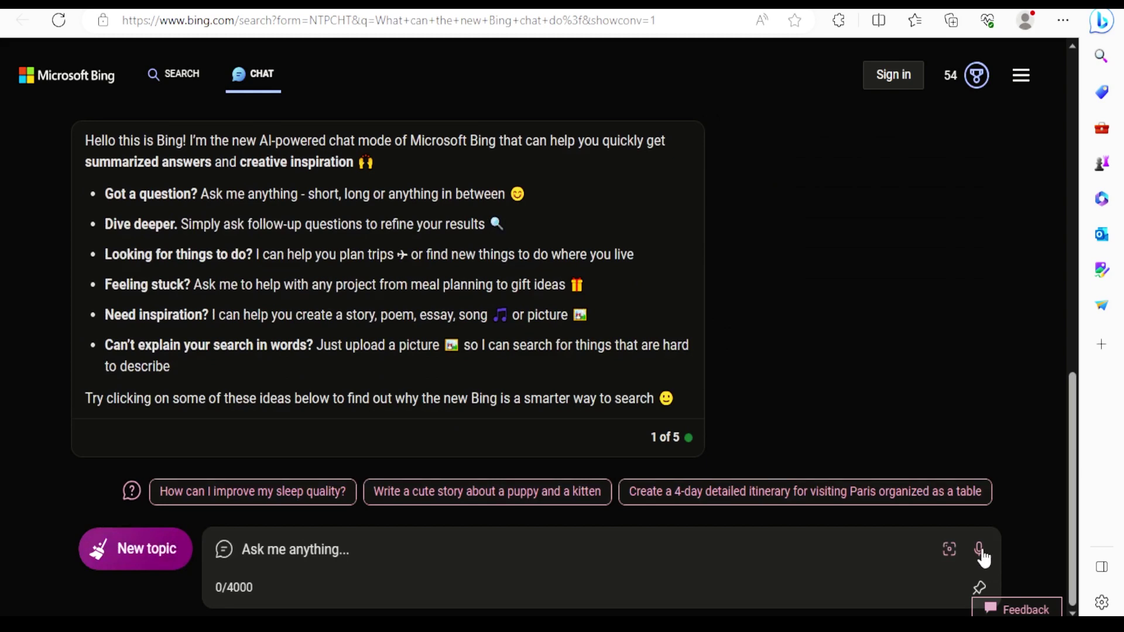
{"action": "left_click", "coordinate": [980, 551]}
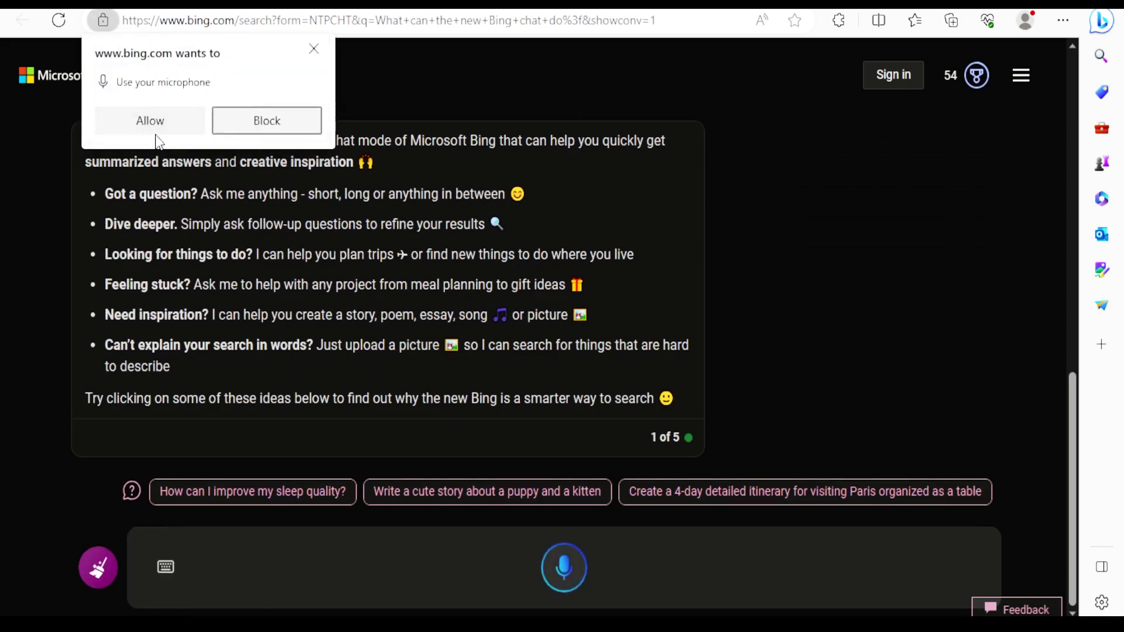
{"action": "left_click", "coordinate": [154, 128]}
- Try the add-image options, close them, and shrink the chat box back down
{"action": "left_click", "coordinate": [949, 550]}
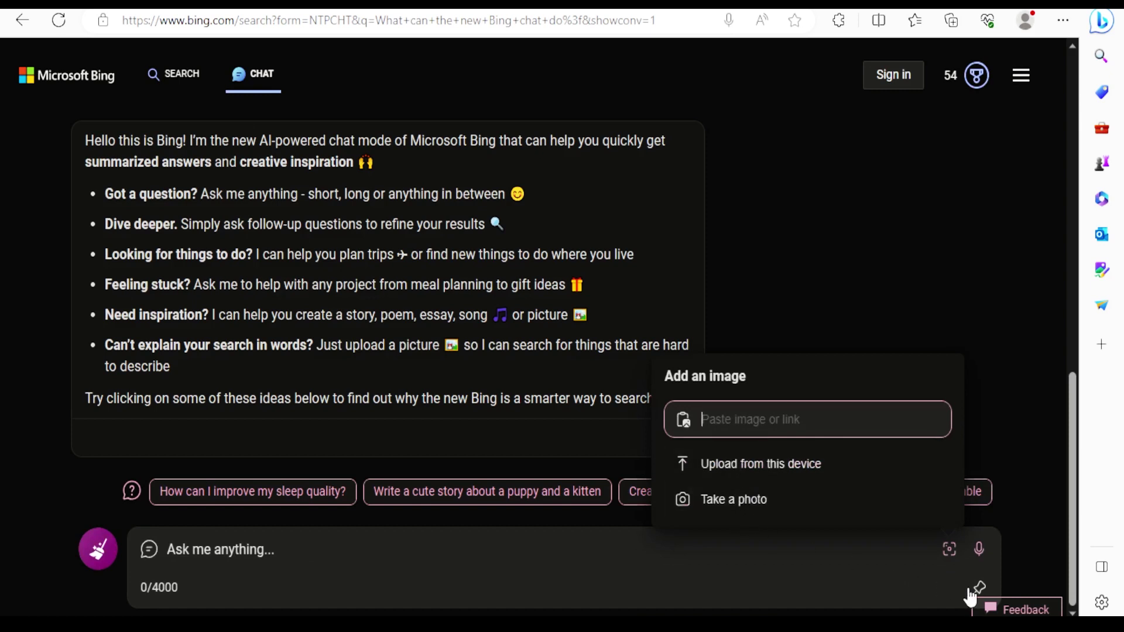
{"action": "left_click", "coordinate": [969, 591]}
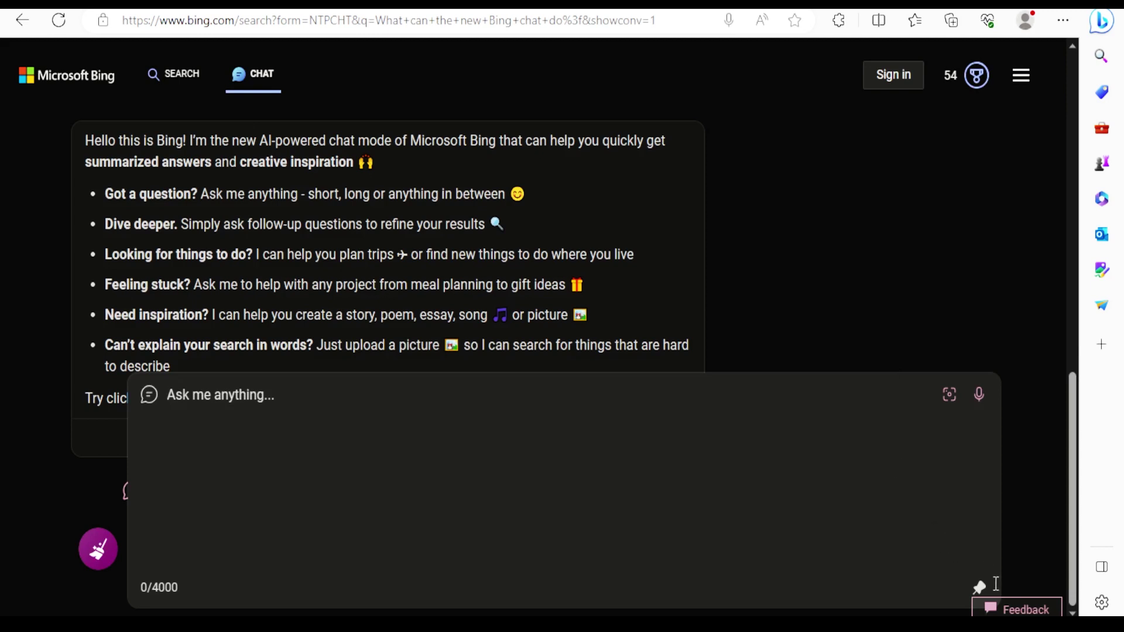
{"action": "left_click", "coordinate": [979, 588]}
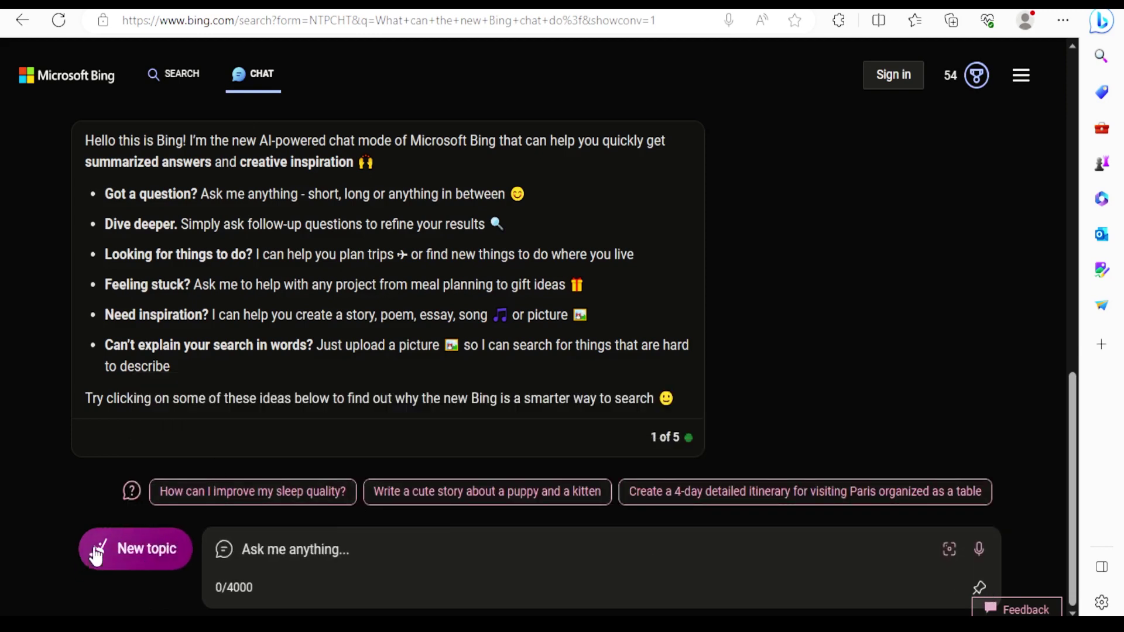
{"action": "left_click", "coordinate": [334, 554]}
- Compare conversation styles by switching to Precise, then Balanced
{"action": "scroll", "coordinate": [742, 375], "scroll_direction": "up", "scroll_amount": 8}
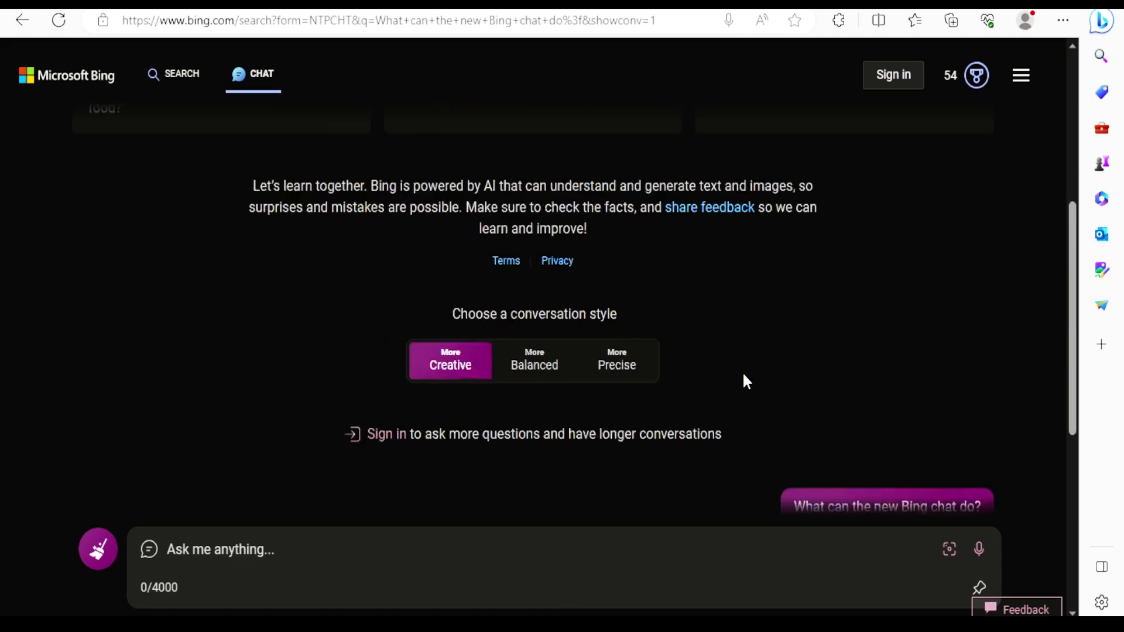
{"action": "scroll", "coordinate": [648, 412], "scroll_direction": "down", "scroll_amount": 4}
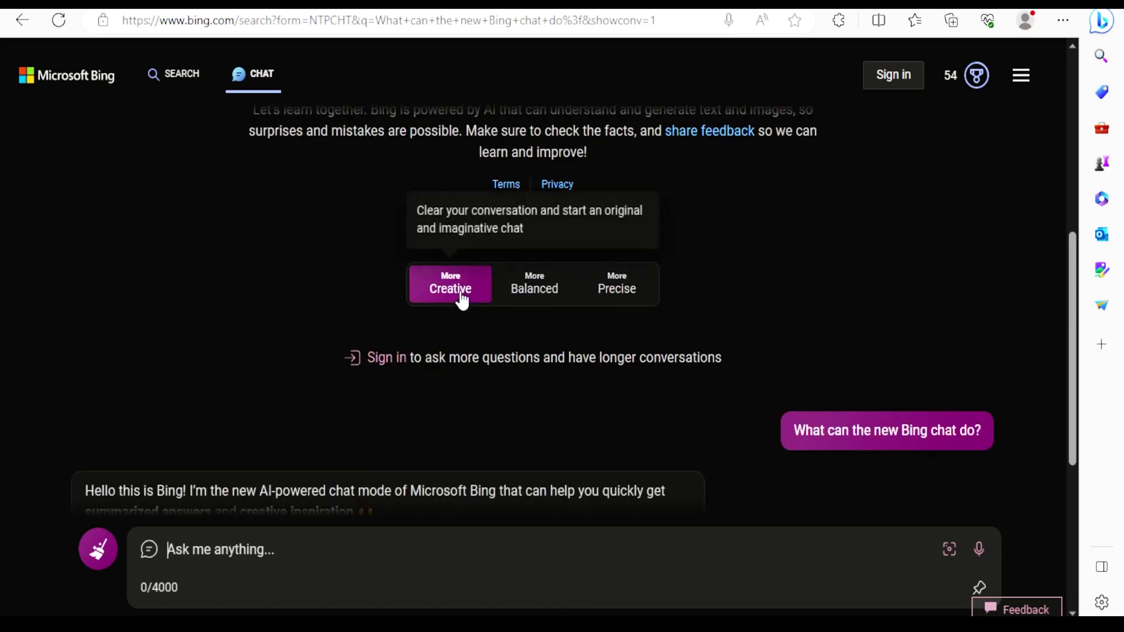
{"action": "left_click", "coordinate": [611, 287]}
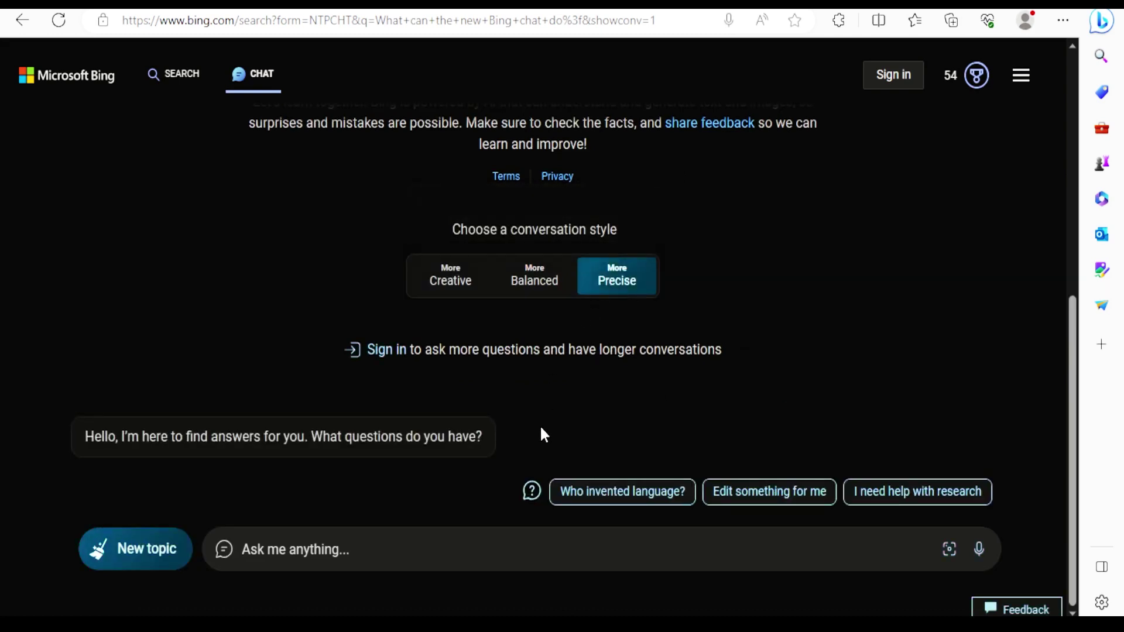
{"action": "left_click", "coordinate": [541, 287]}
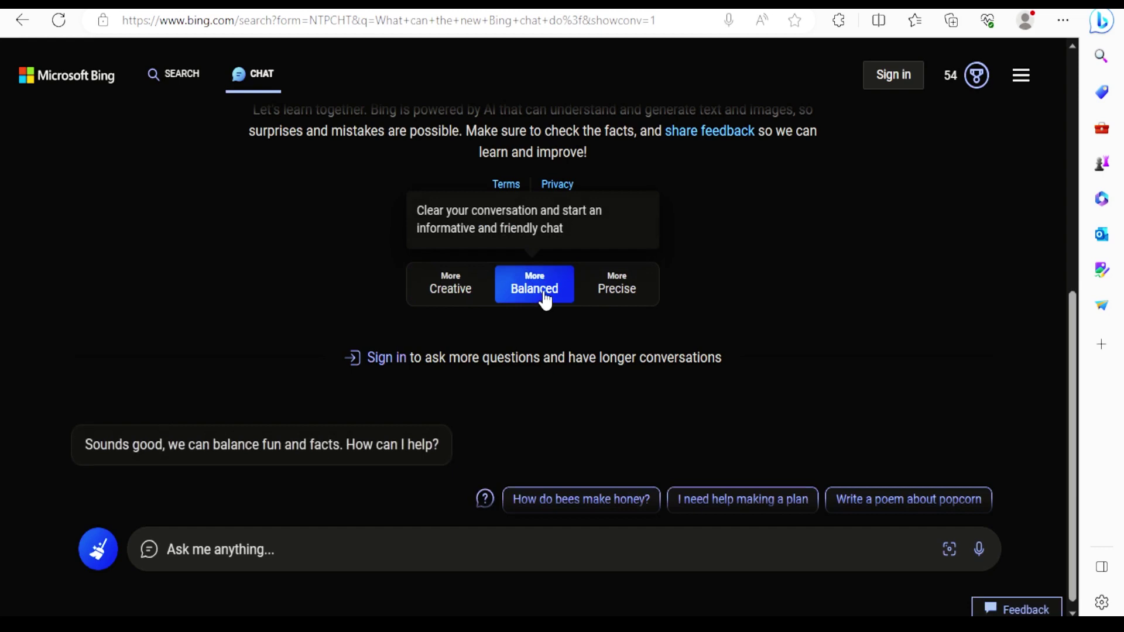
- Ask Bing Chat what protein does for the body
{"action": "type", "text": "What protien"}
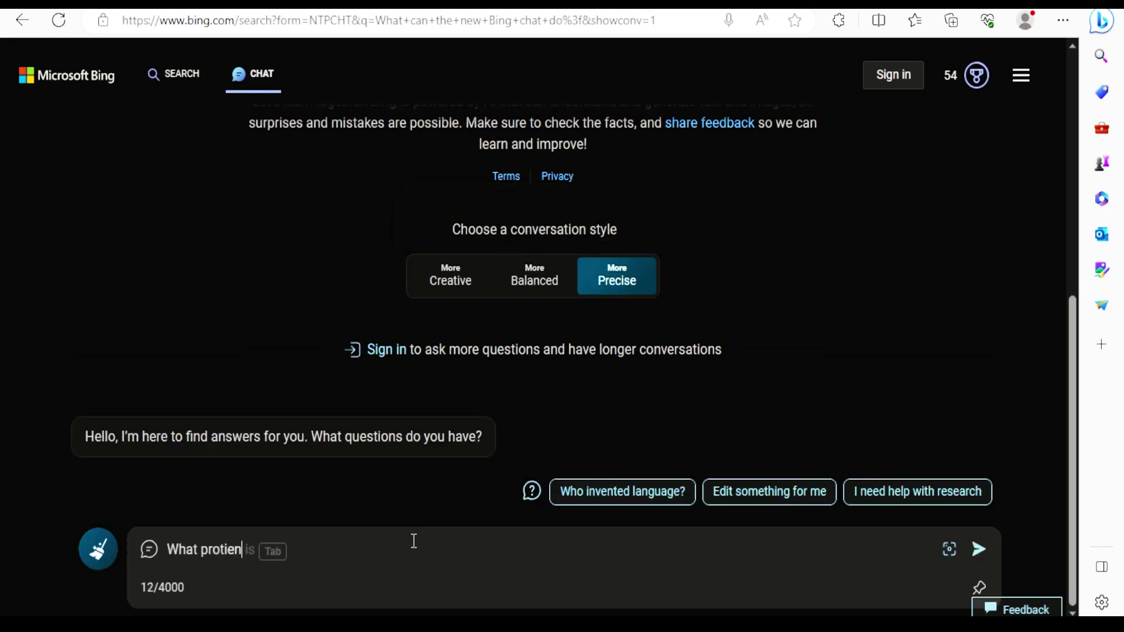
{"action": "type", "text": " doe"}
{"action": "key", "text": "Tab"}
{"action": "key", "text": "Return"}
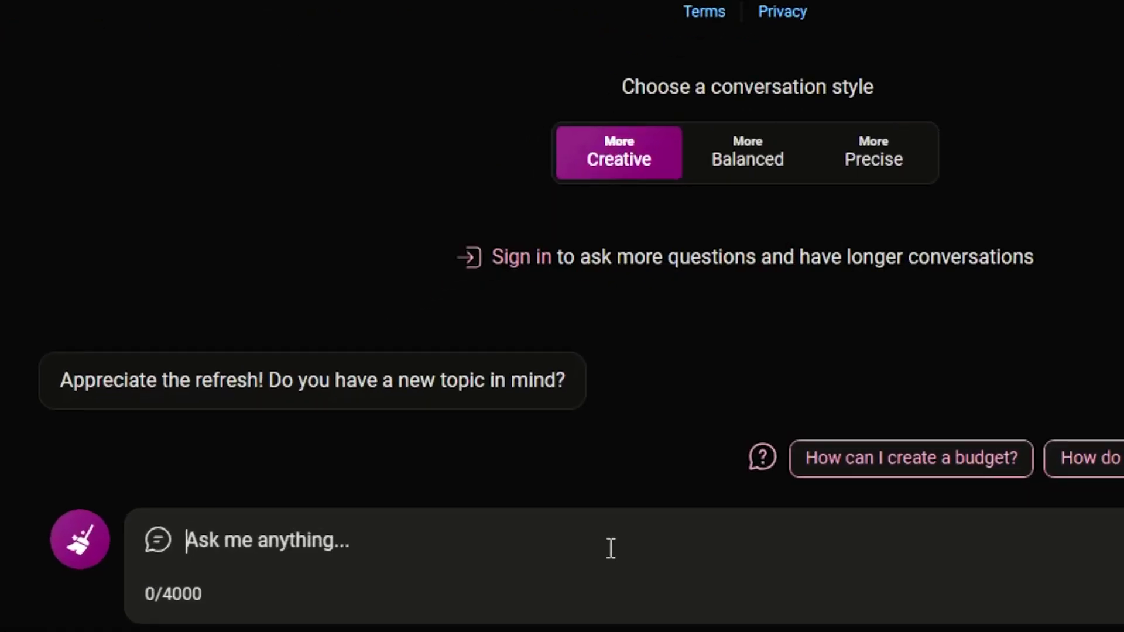
- Ask for a YouTube video script on how to use Bing chat
{"action": "type", "text": "write me a youtube video script on how to use bing"}
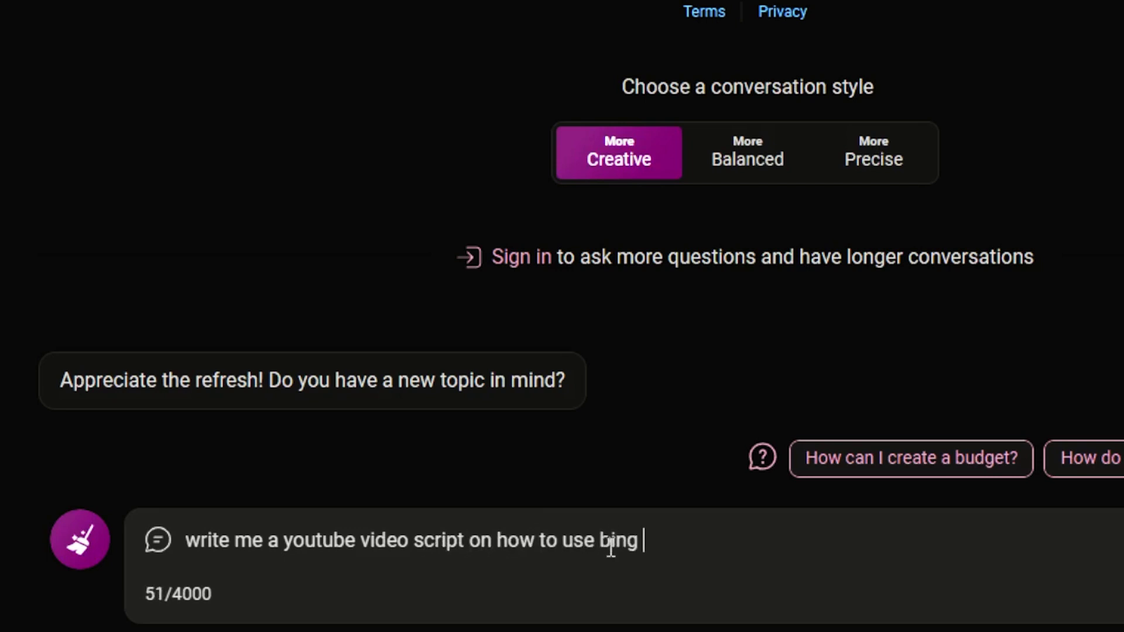
{"action": "type", "text": "hat"}
{"action": "key", "text": "Return"}
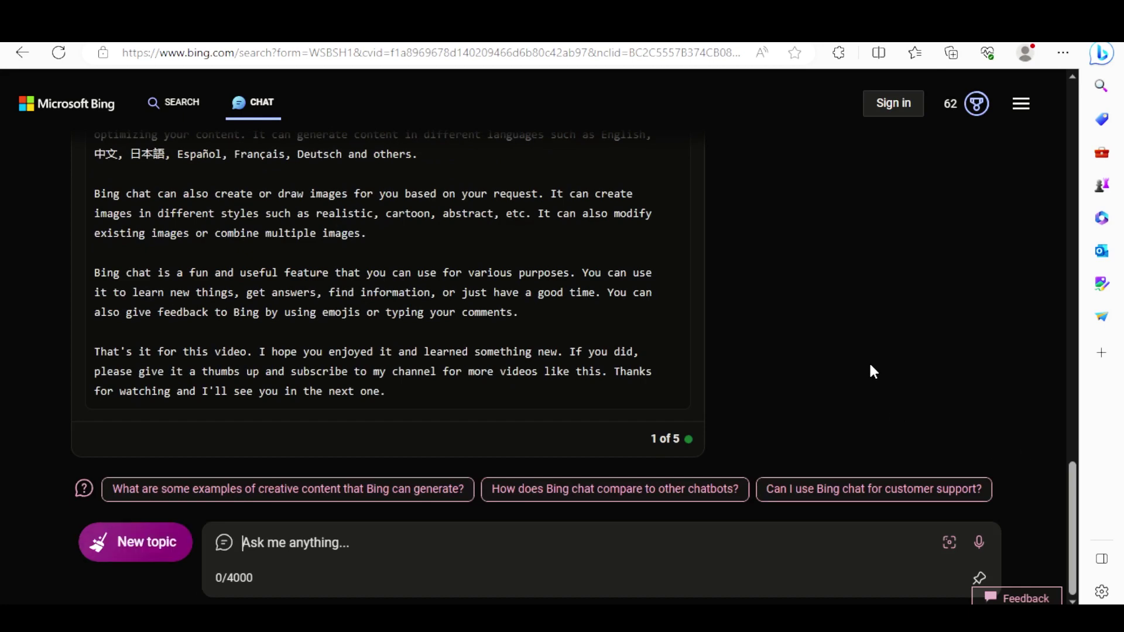
- Scroll through the generated script and select its opening lines
{"action": "scroll", "coordinate": [869, 361], "scroll_direction": "up", "scroll_amount": 10}
{"action": "scroll", "coordinate": [869, 361], "scroll_direction": "up", "scroll_amount": 5}
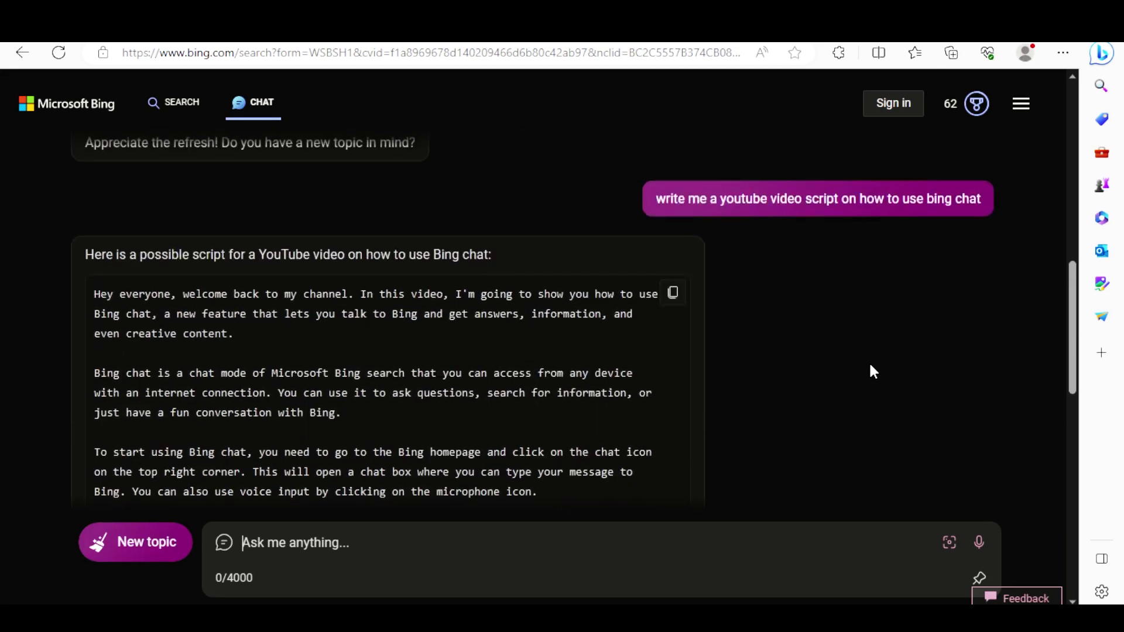
{"action": "scroll", "coordinate": [85, 203], "scroll_direction": "down", "scroll_amount": 3}
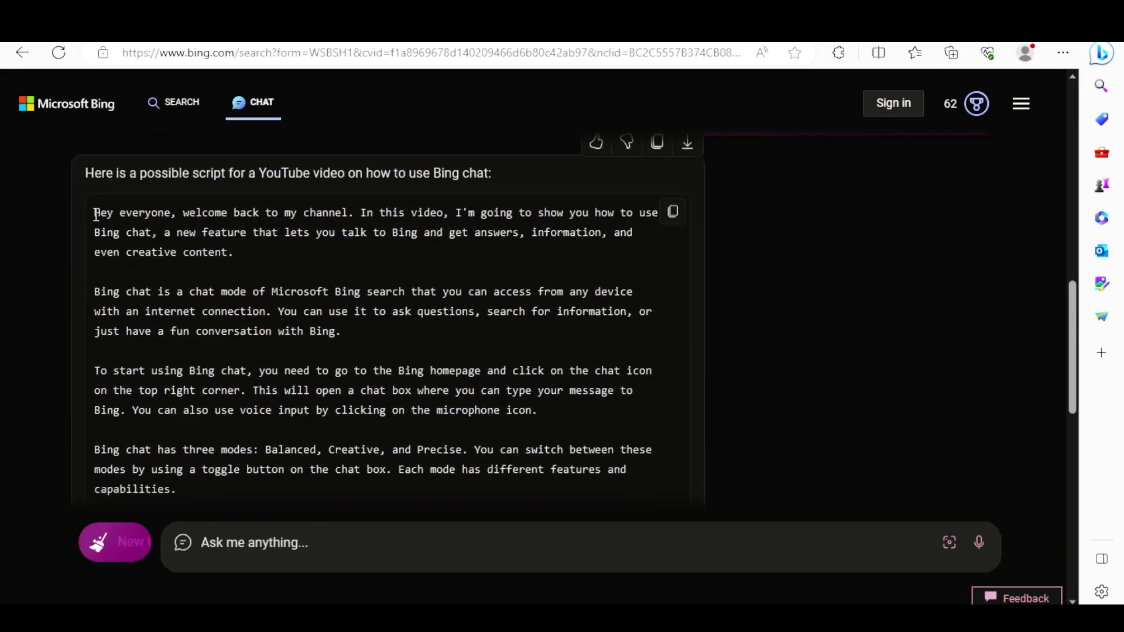
{"action": "left_click_drag", "start_coordinate": [96, 215], "coordinate": [272, 233]}
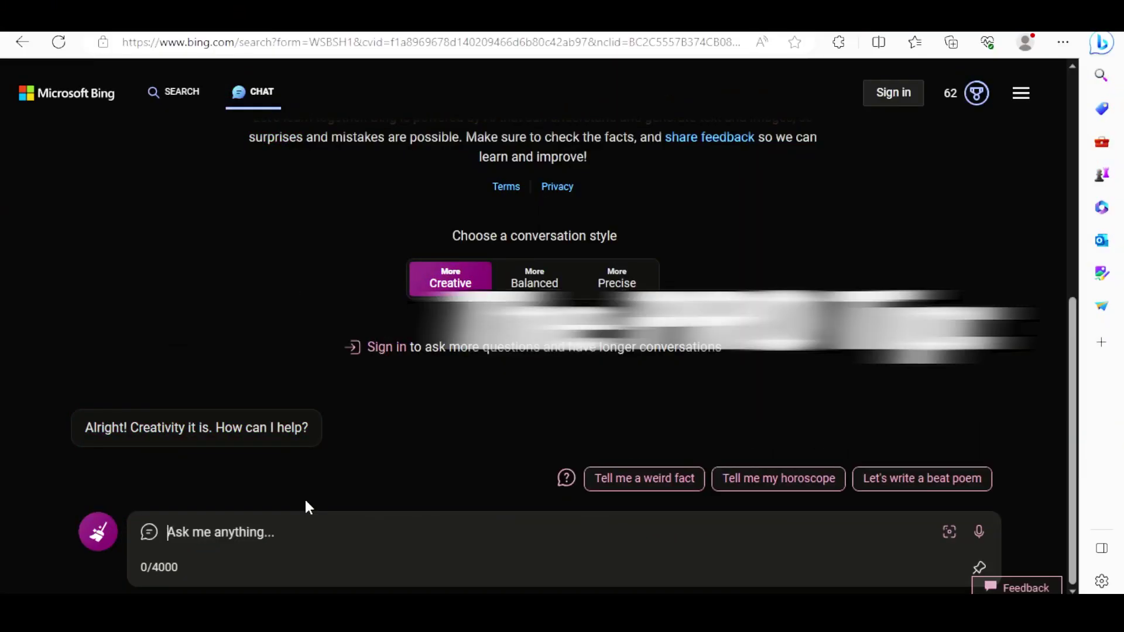
- Replace the draft and send a request for an engaging and interesting astronomy YouTube script
{"action": "type", "text": "youtube video"}
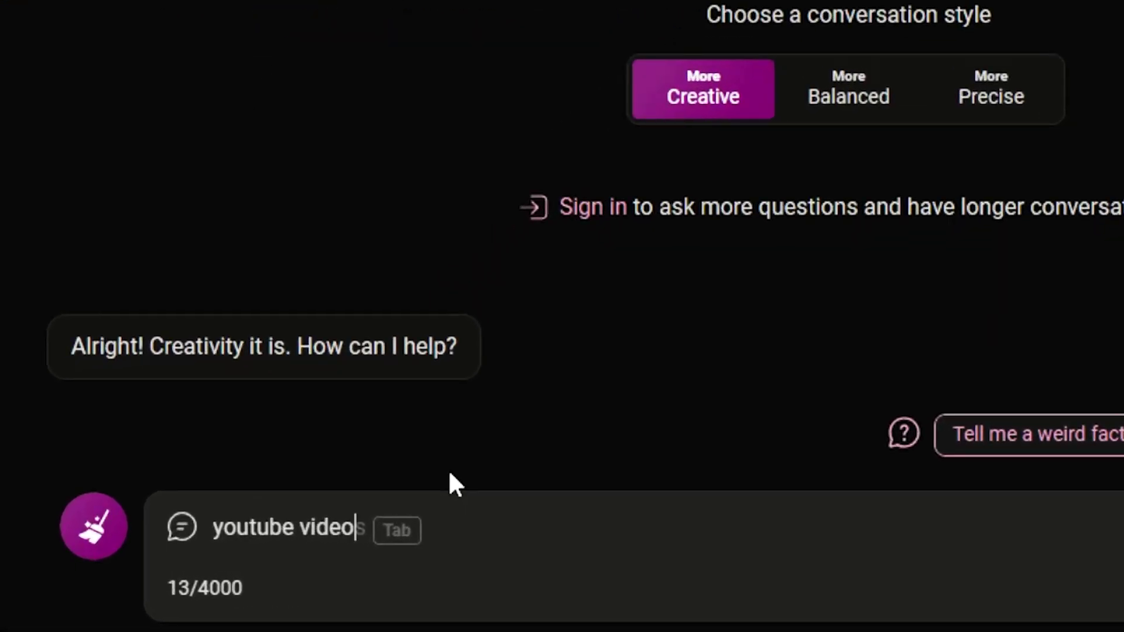
{"action": "type", "text": "script "}
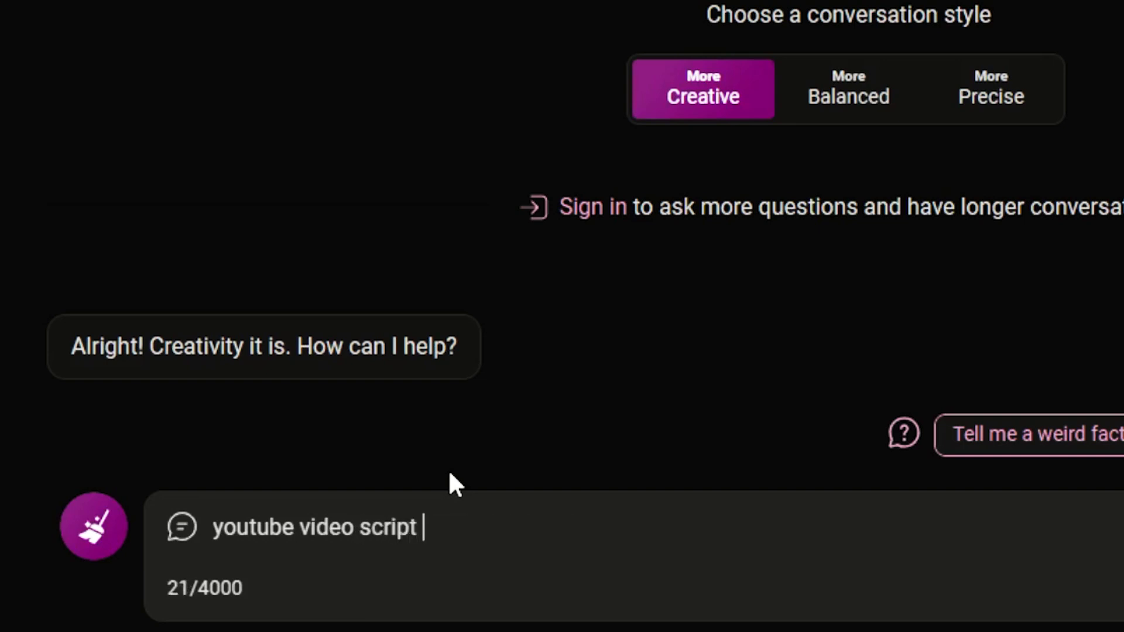
{"action": "type", "text": "on astronomy"}
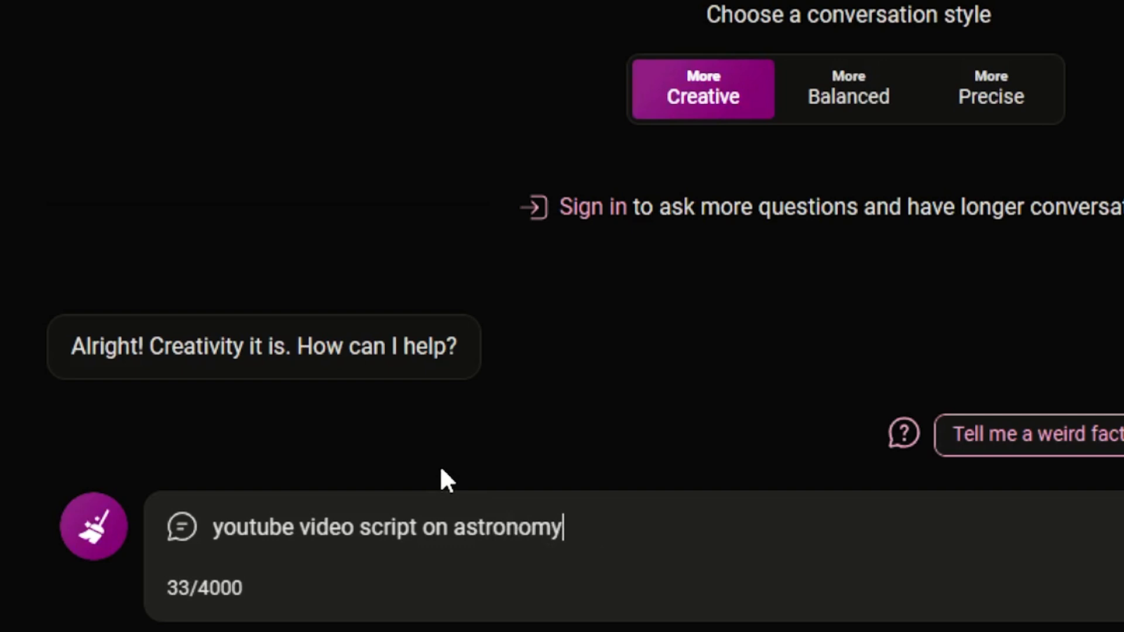
{"action": "key", "text": "ctrl+a"}
{"action": "type", "text": "I need you to write me a script on a youtube vide"}
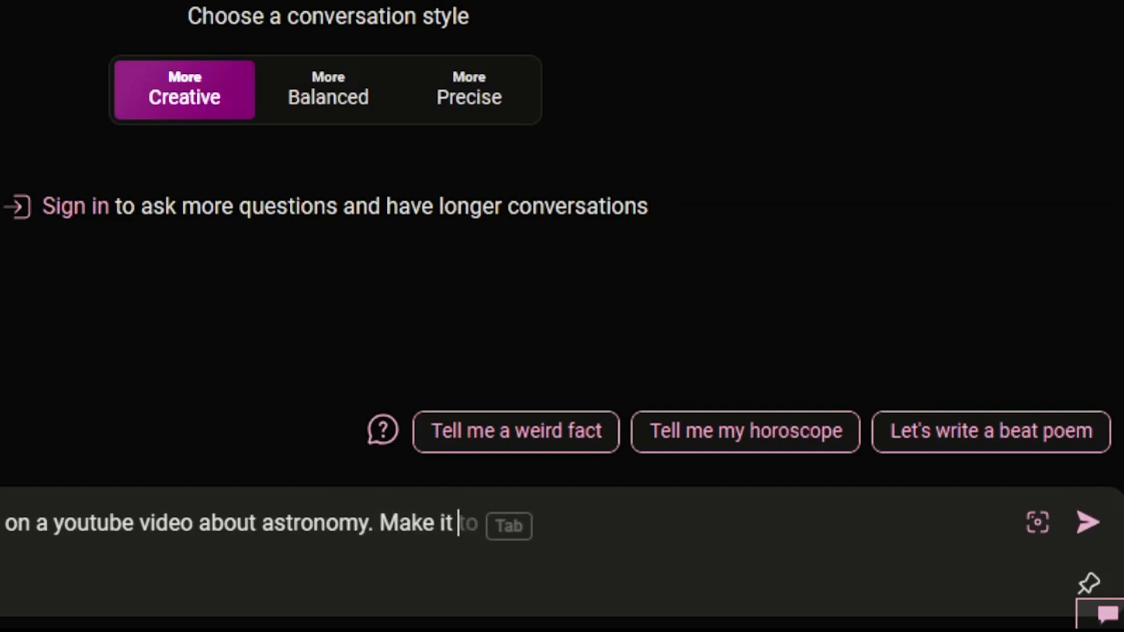
{"action": "key", "text": "Tab"}
{"action": "type", "text": "and int"}
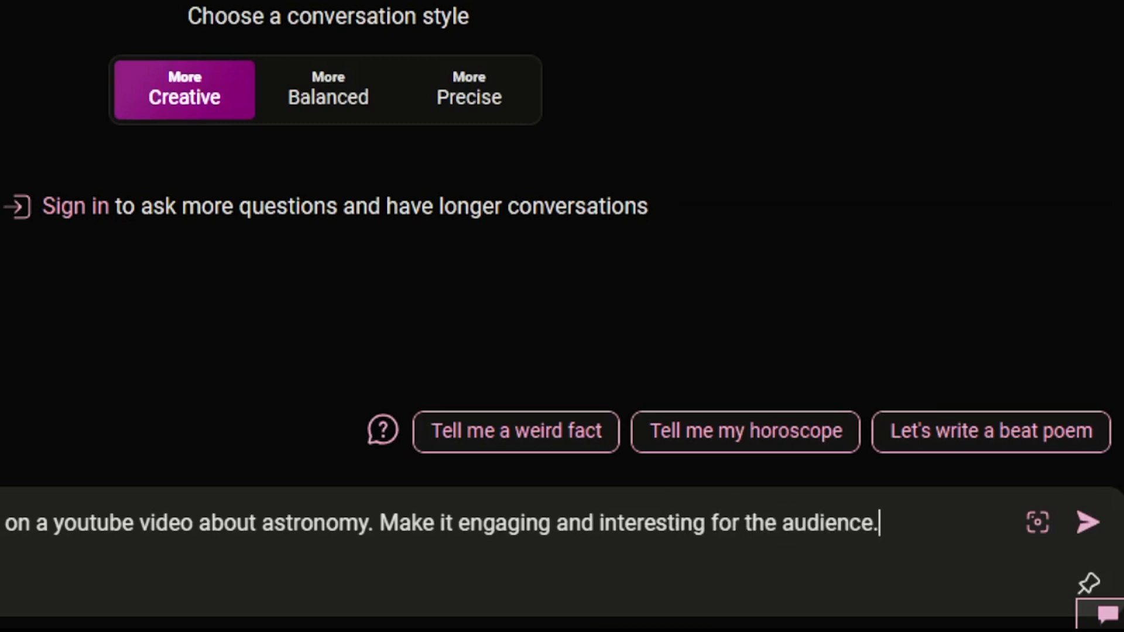
{"action": "left_click", "coordinate": [1100, 536]}
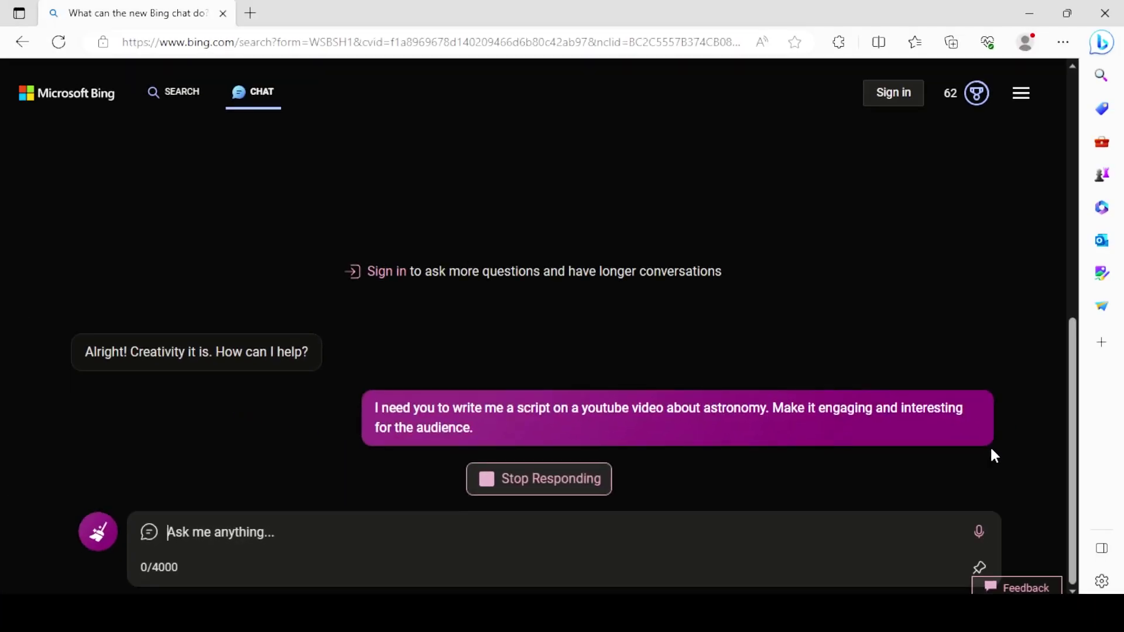